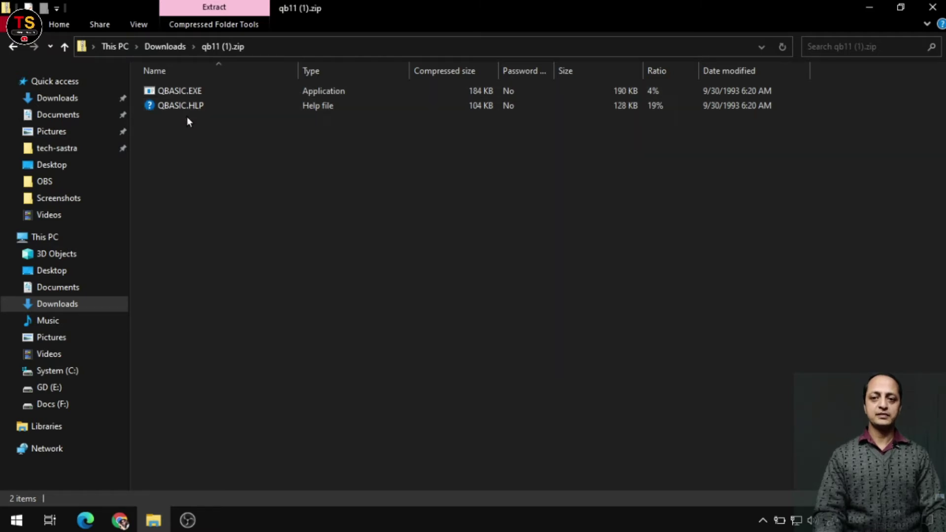
Copy QBASIC.EXE and QBASIC.HLP out of the qb11 (1).zip archive into the Downloads folder.
left_click_drag(192, 126, 192, 89)
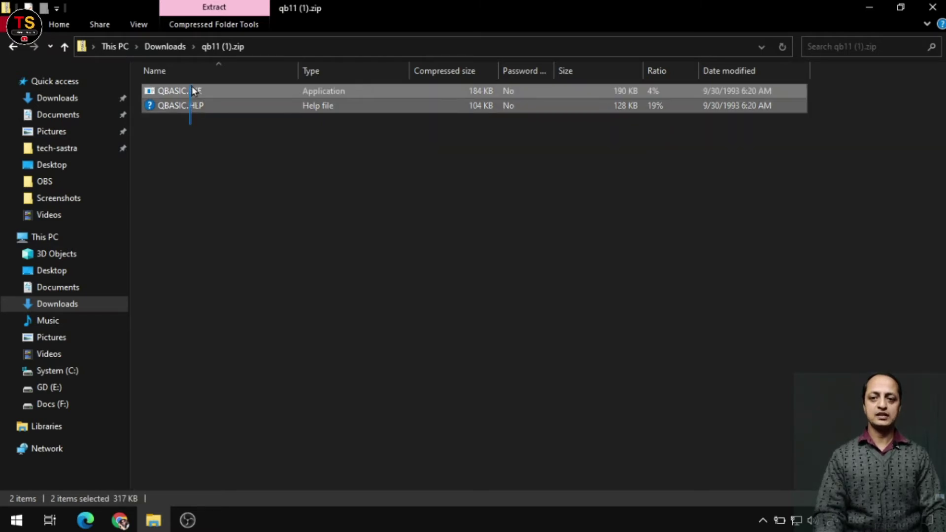
right_click(193, 93)
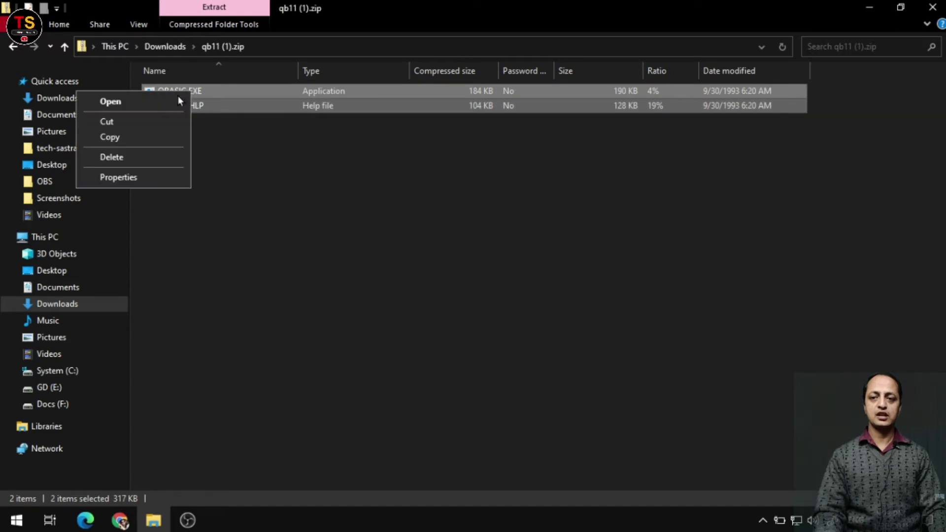
left_click(131, 139)
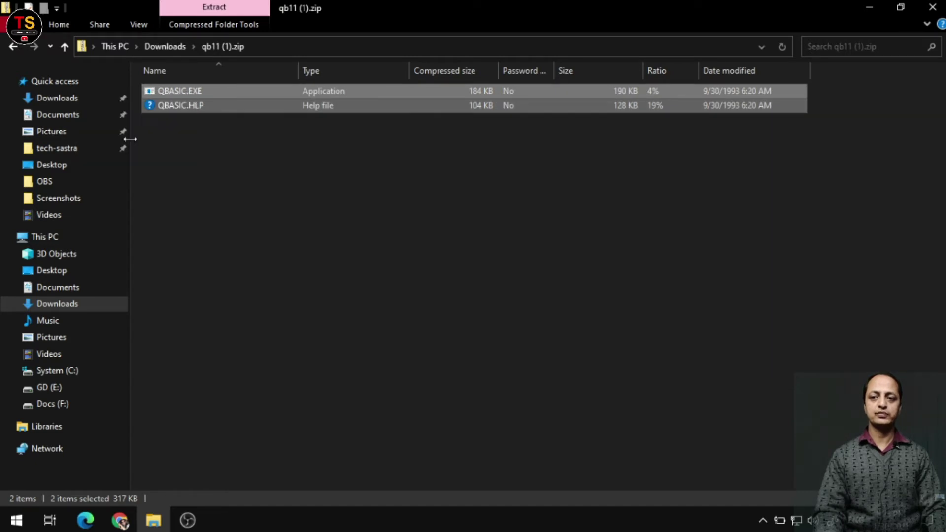
key("BackSpace")
right_click(230, 214)
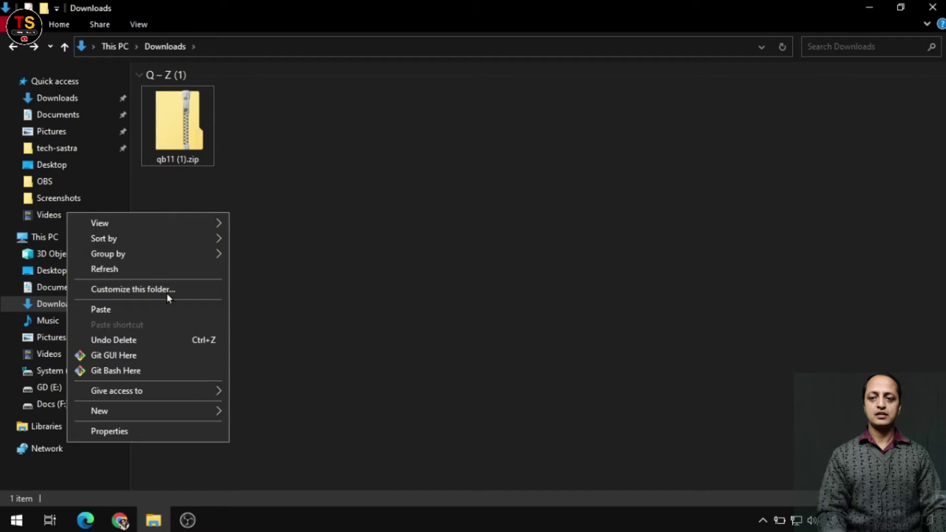
left_click(157, 309)
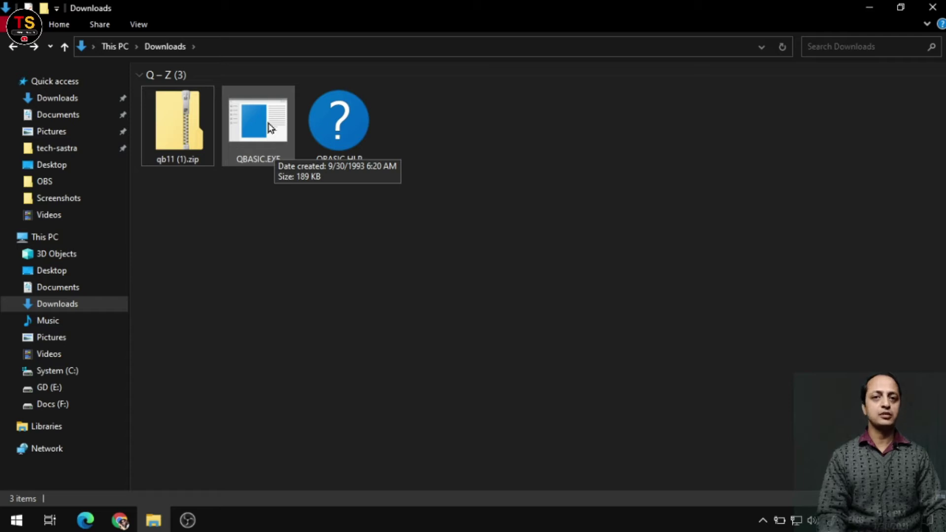
Try to run QBASIC.EXE from the Downloads folder.
double_click(269, 127)
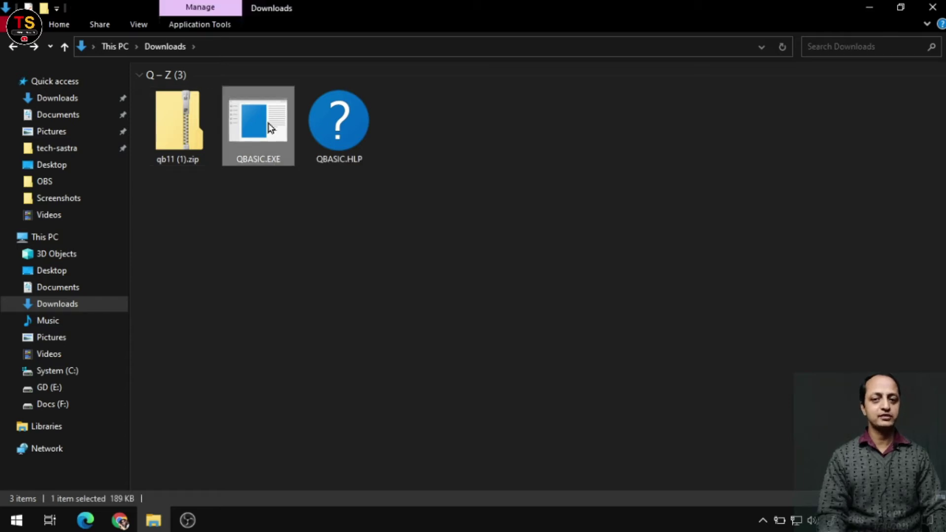
left_click(522, 274)
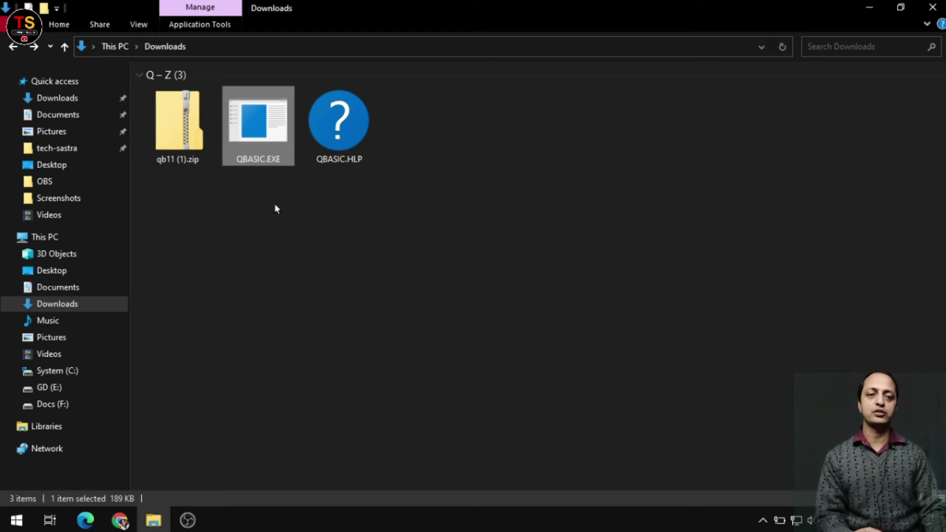
Switch to Chrome and search Google for "dos box download" in a new tab.
left_click(870, 8)
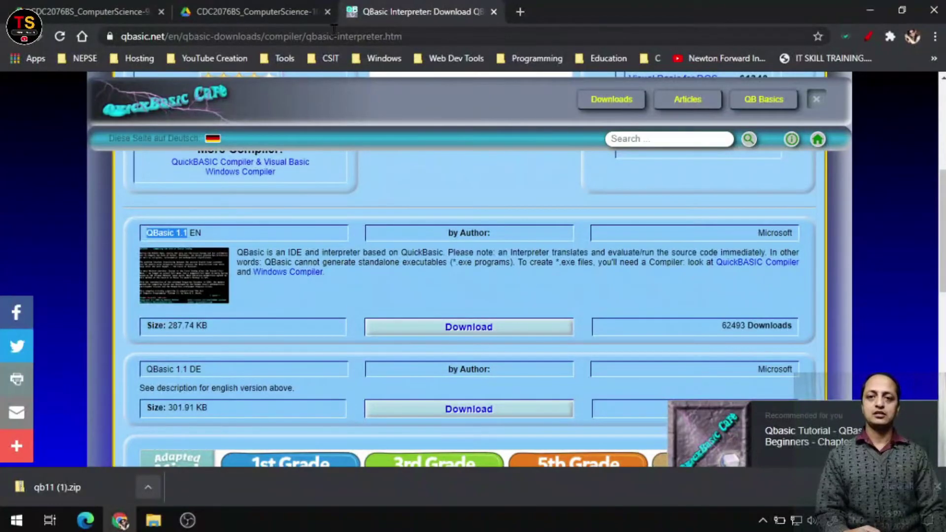
key("ctrl+t")
type("google.com")
key("Return")
type("dos box")
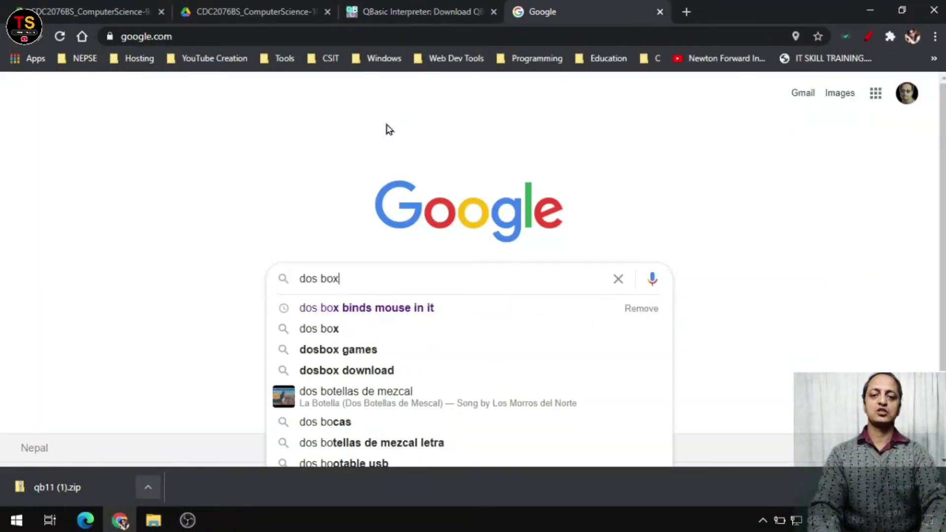
type(" download")
key("Return")
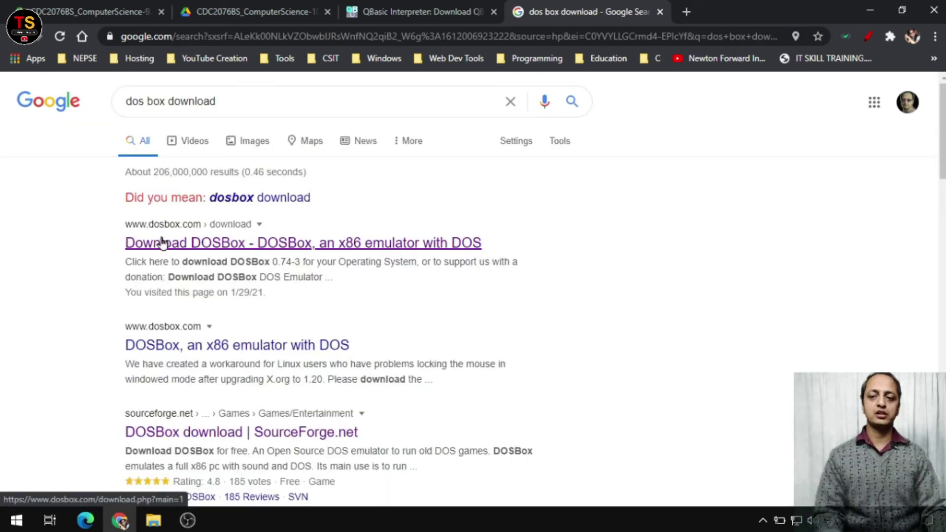
Download the DOSBox 0.74-3 installer through dosbox.com, keep the file, and show it in its folder.
left_click(192, 245)
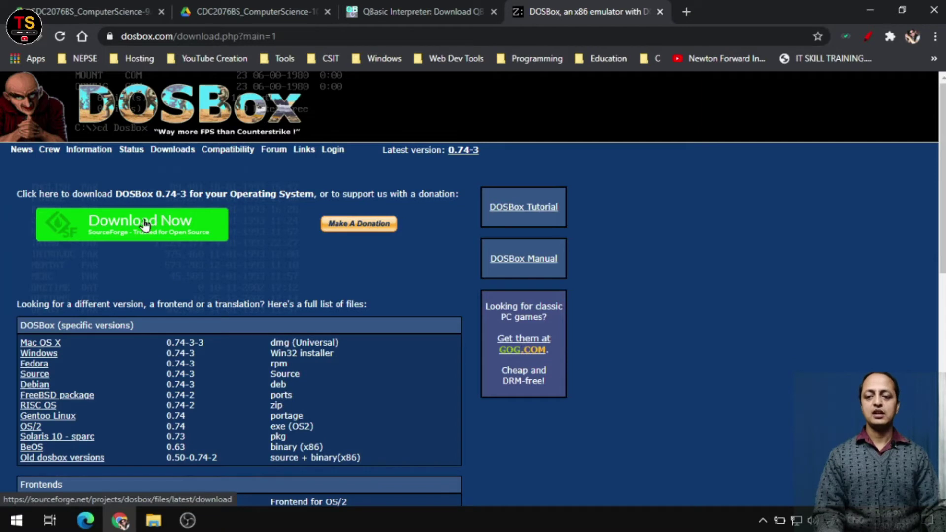
left_click(145, 226)
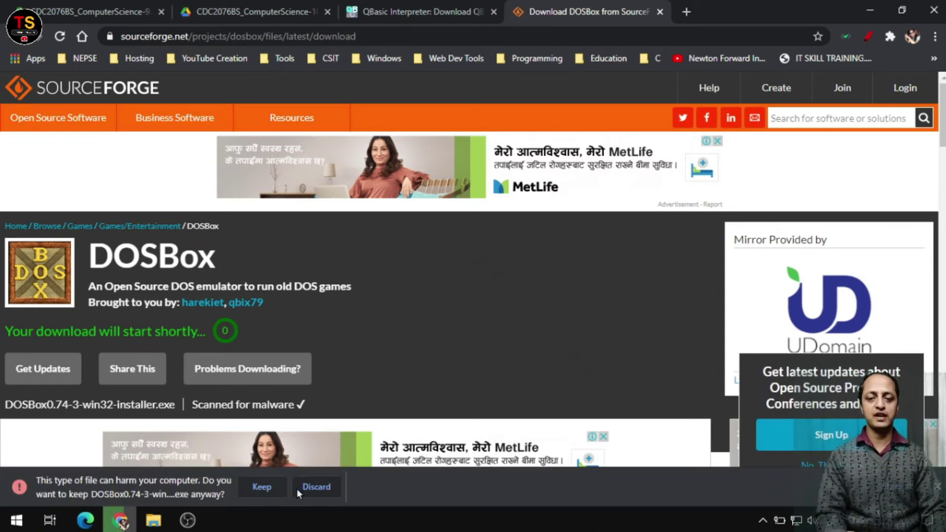
left_click(260, 491)
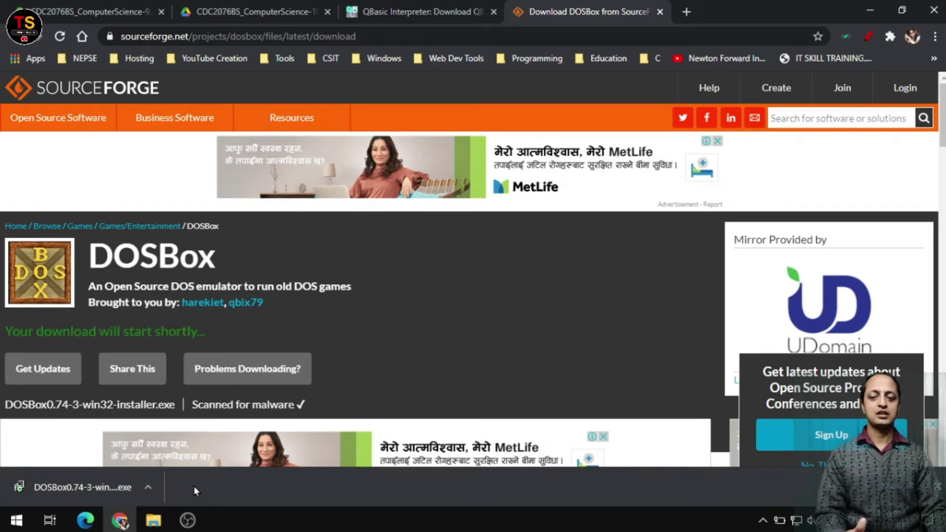
left_click(148, 488)
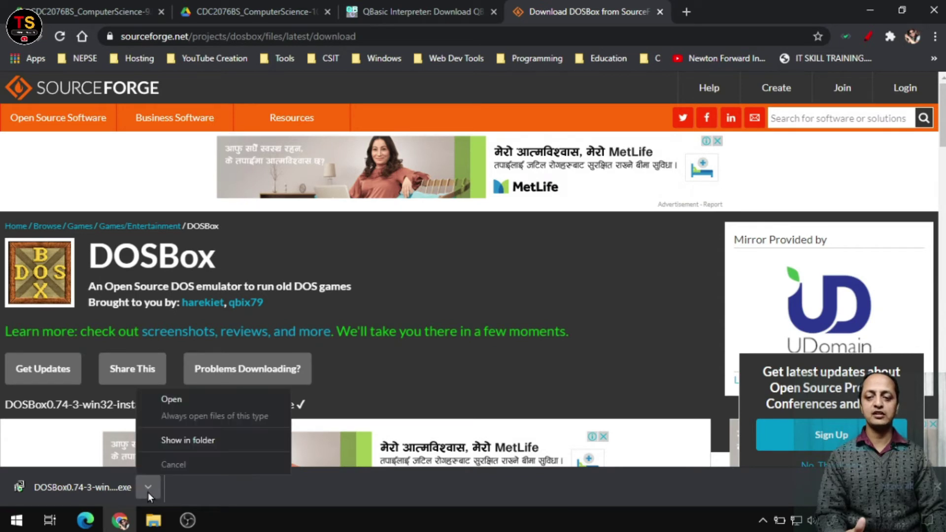
left_click(185, 441)
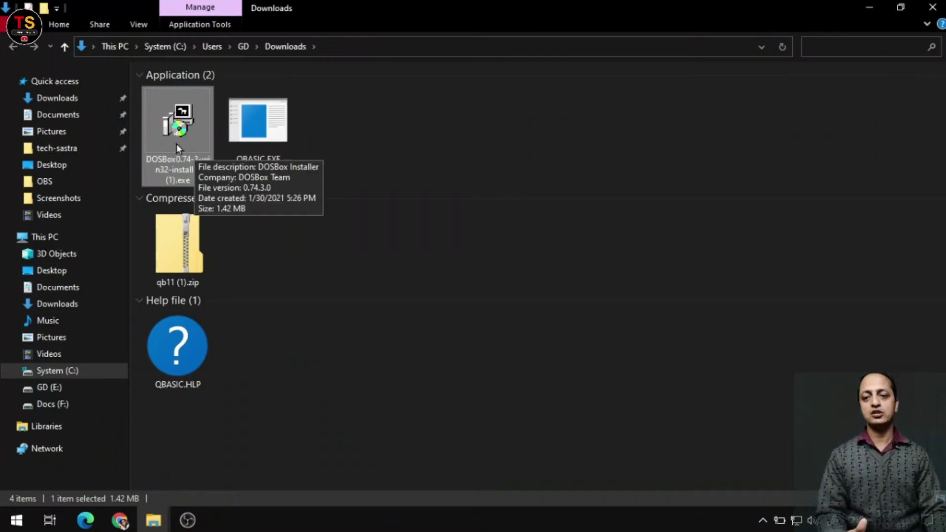
Run the DOSBox 0.74-3 installer, install it to C:\Program Files (x86)\DOSBox-0.74-3, and close the setup.
double_click(176, 146)
left_click(521, 273)
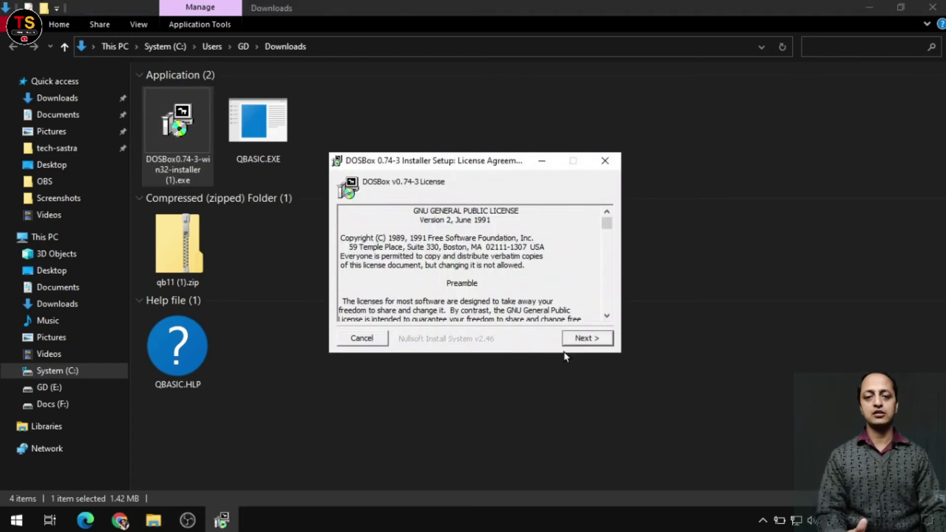
left_click(593, 342)
left_click(592, 340)
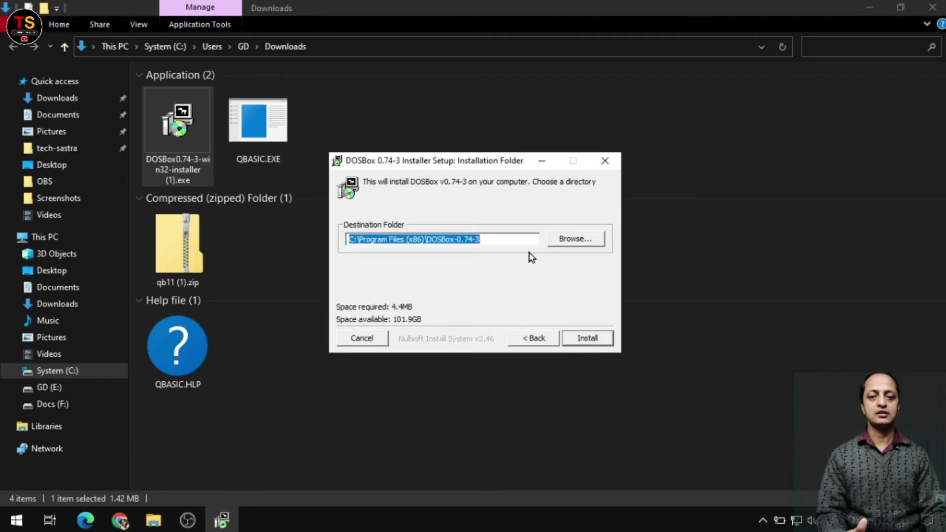
left_click(501, 239)
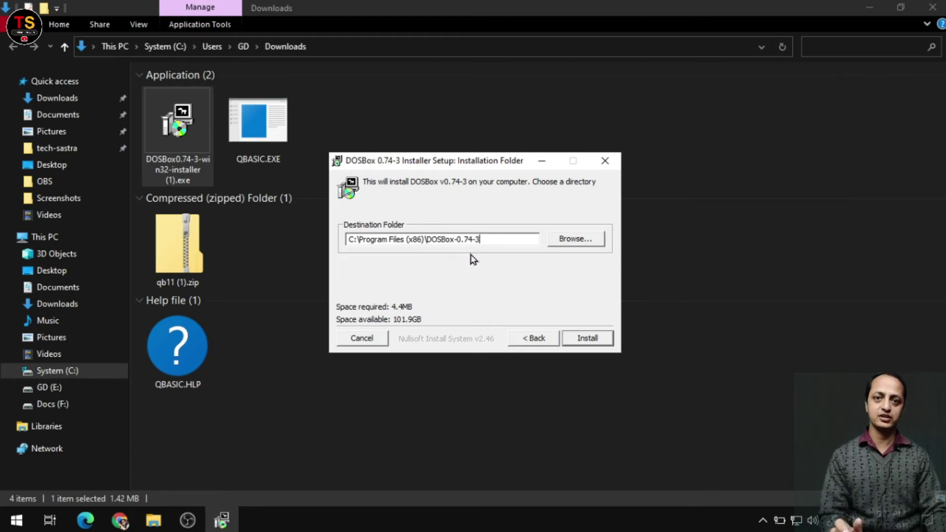
left_click(587, 339)
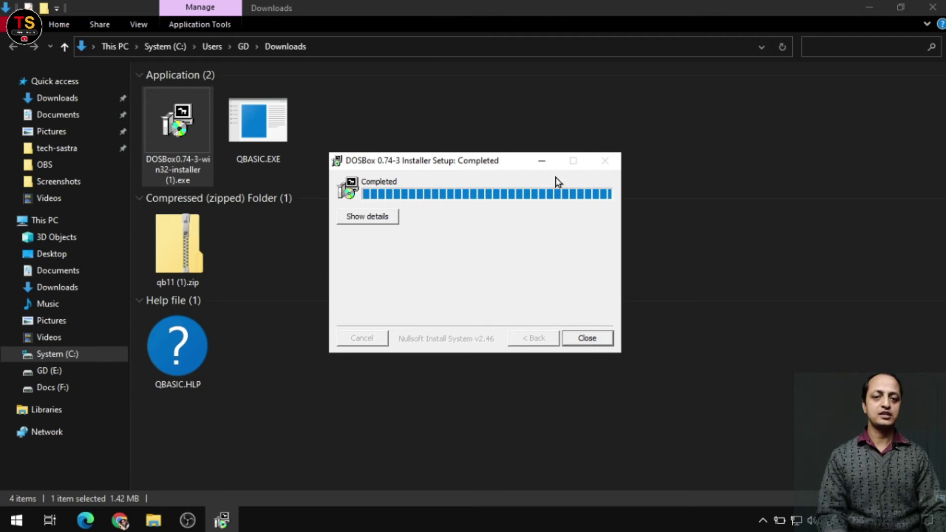
left_click(604, 341)
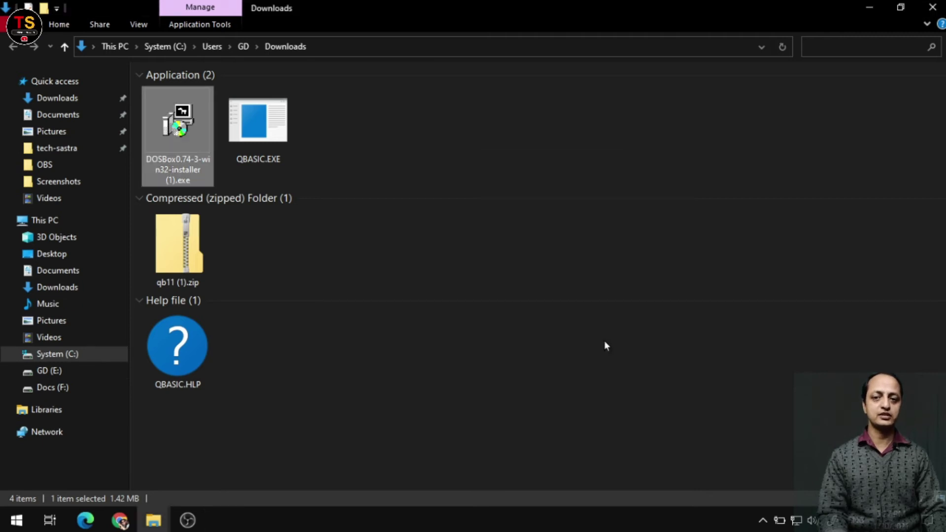
Open the DOSBox-0.74-3 installation folder inside Program Files (x86) on drive C.
left_click(55, 222)
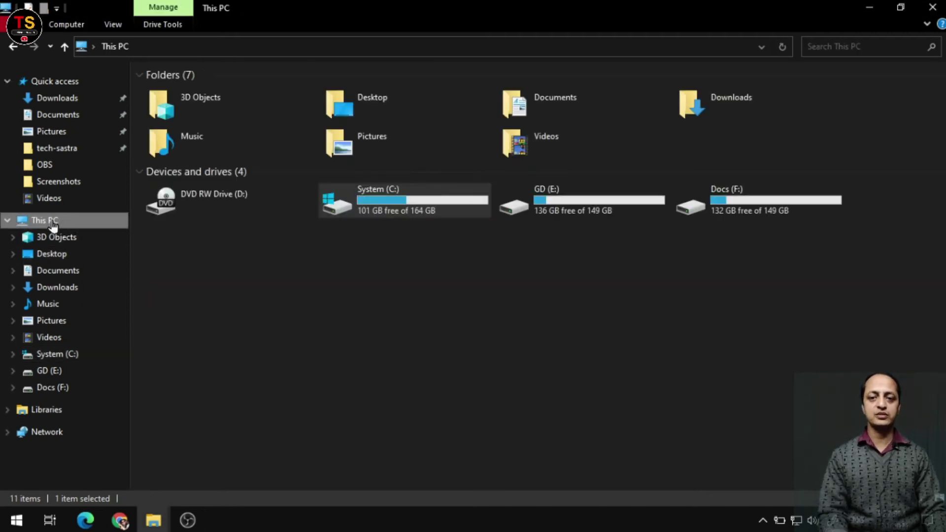
double_click(413, 202)
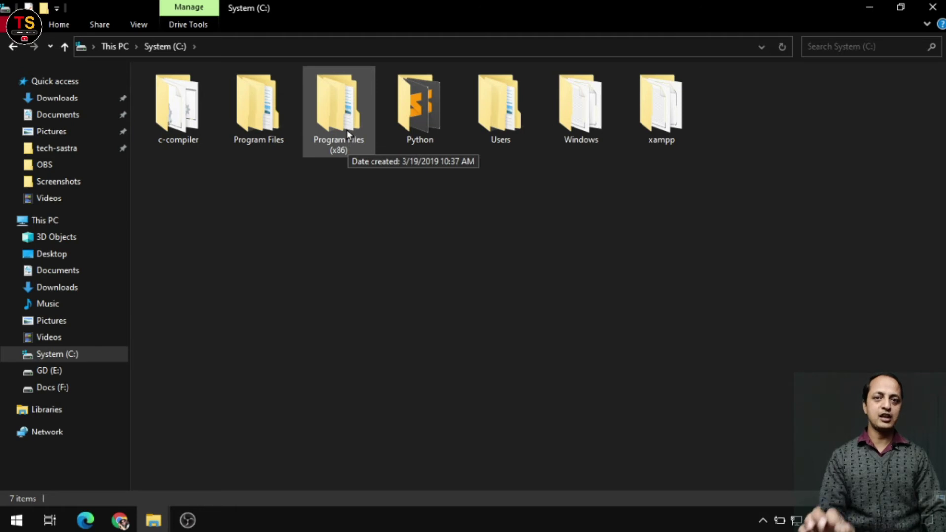
double_click(347, 129)
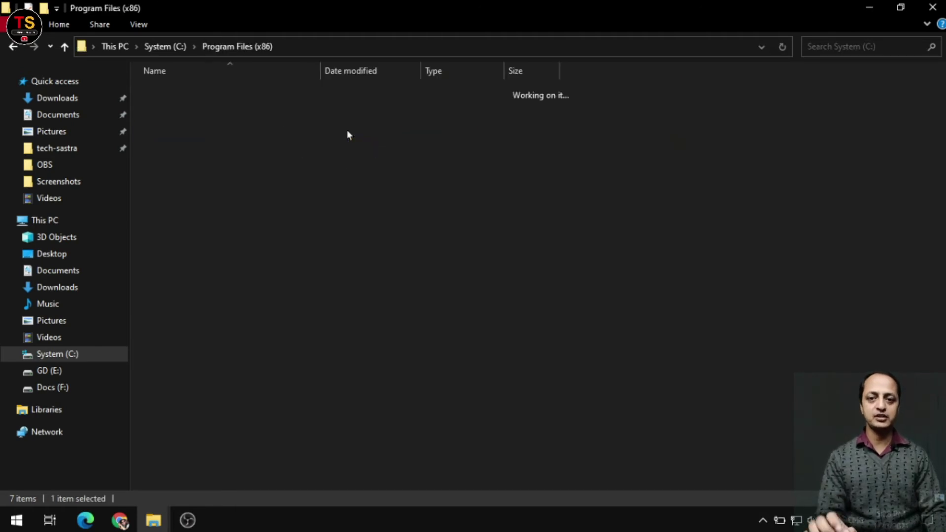
left_click(187, 269)
double_click(185, 268)
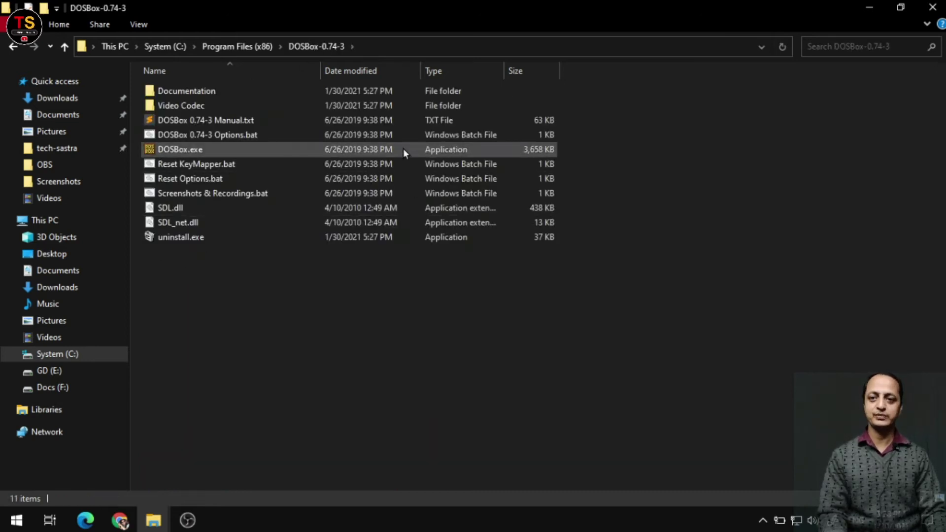
Create a folder named "programs" inside the DOSBox-0.74-3 folder and open it.
right_click(288, 319)
mouse_move(253, 285)
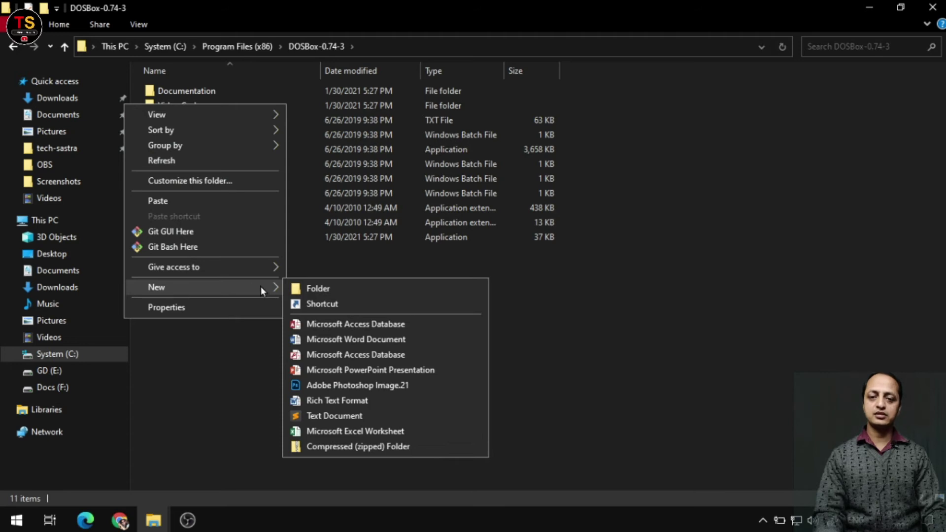
left_click(317, 287)
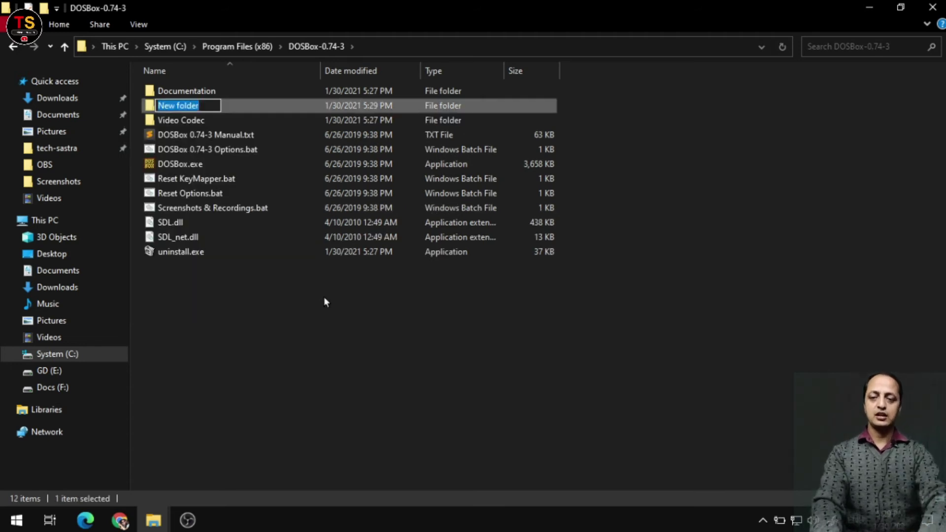
type("programs")
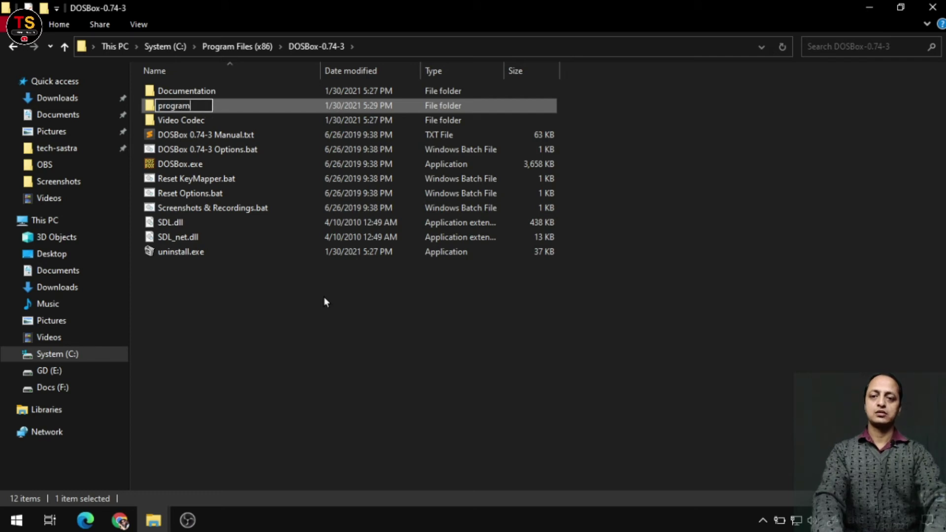
key("Return")
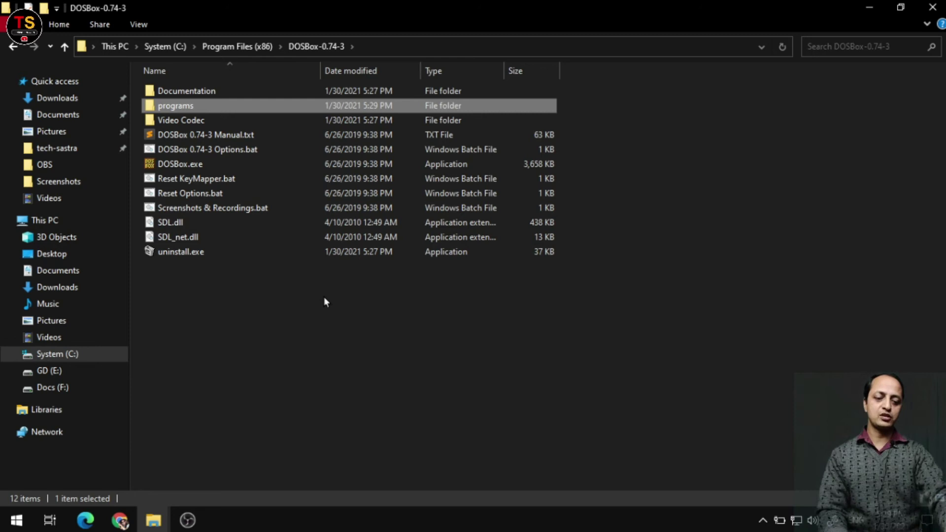
key("Return")
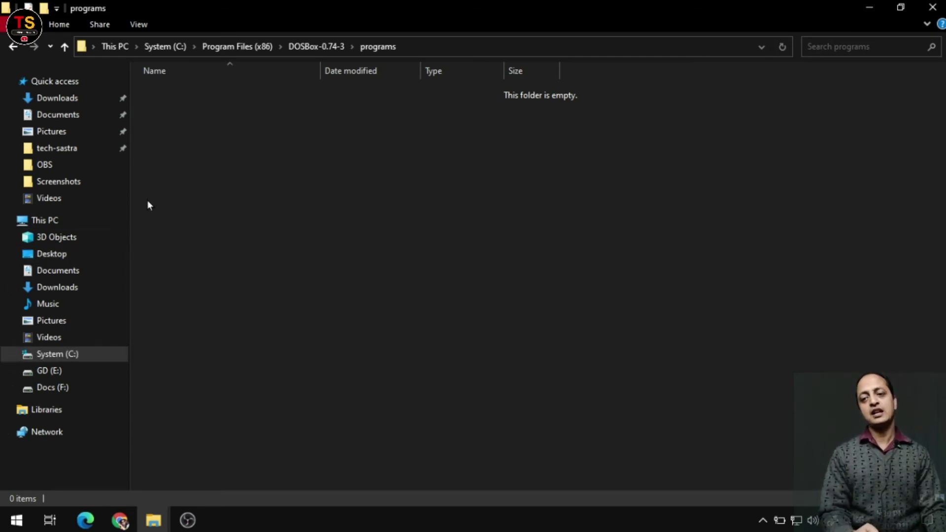
Delete the QBASIC.HLP file from the Downloads folder.
left_click(56, 292)
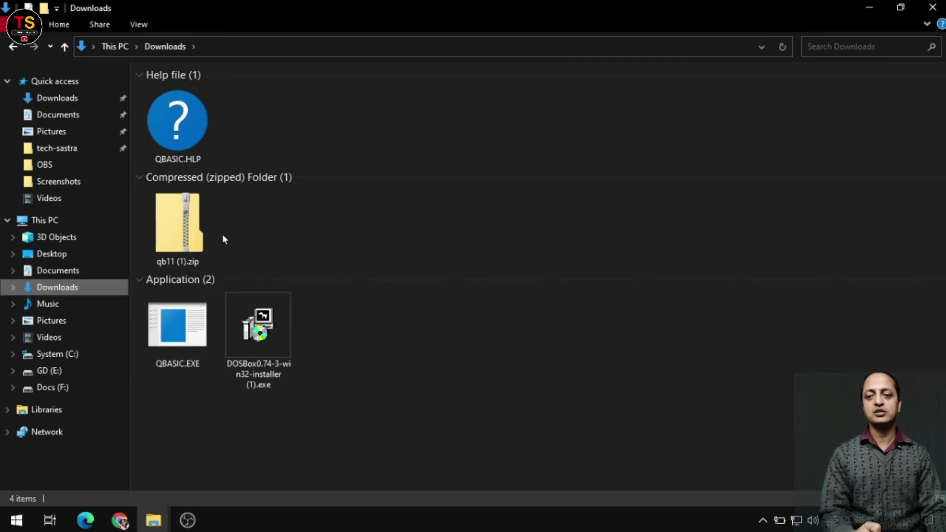
left_click(187, 114)
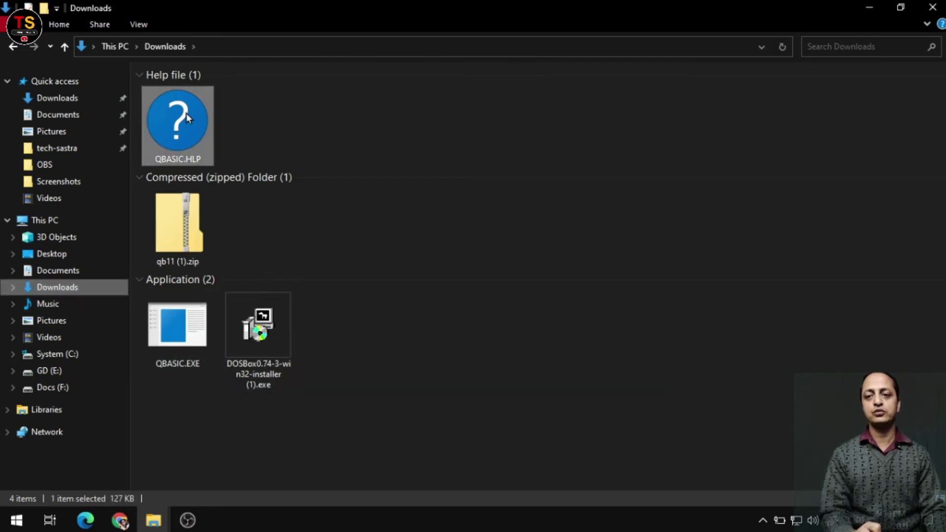
left_click(185, 336)
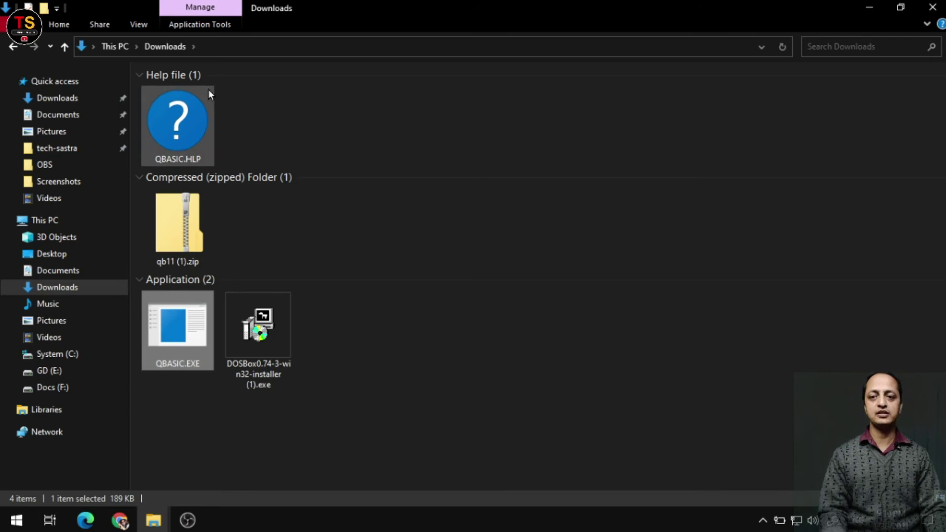
left_click(173, 128)
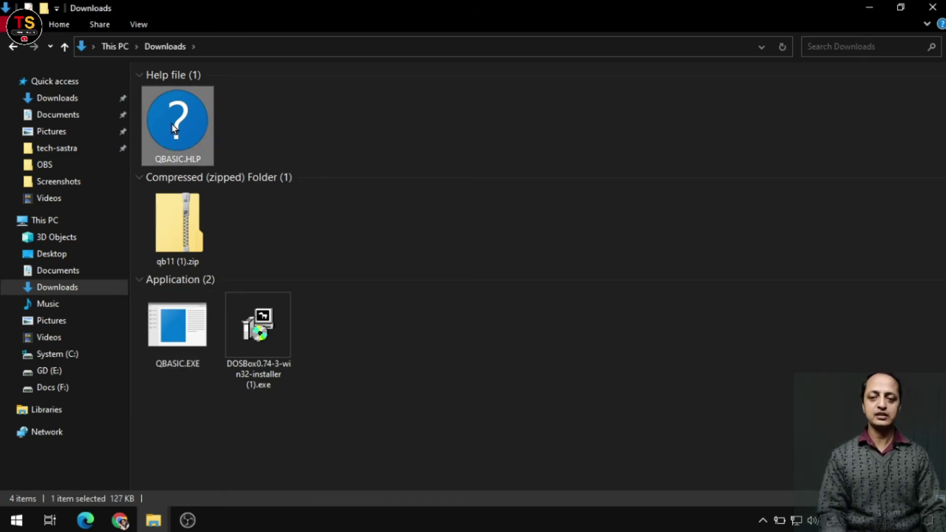
key("Delete")
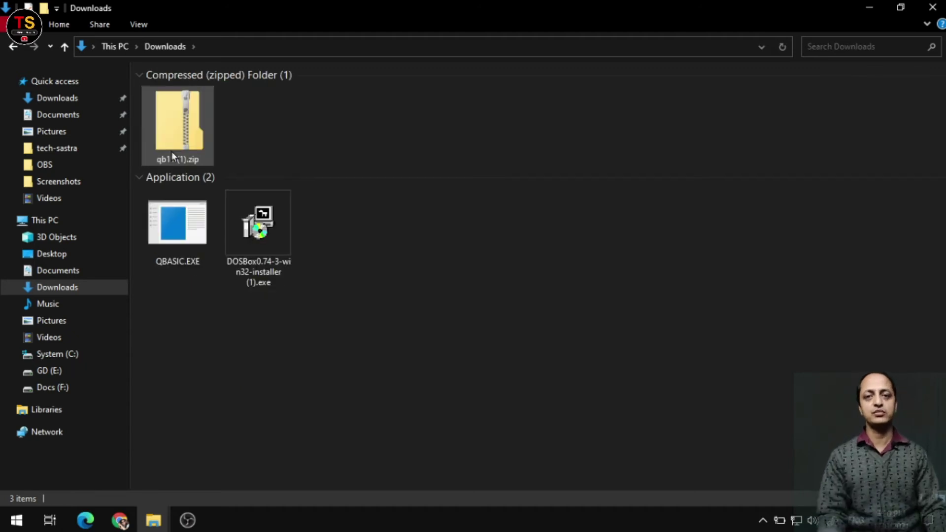
Move QBASIC.EXE from Downloads into the programs folder inside C:\Program Files (x86)\DOSBox-0.74-3.
left_click(182, 249)
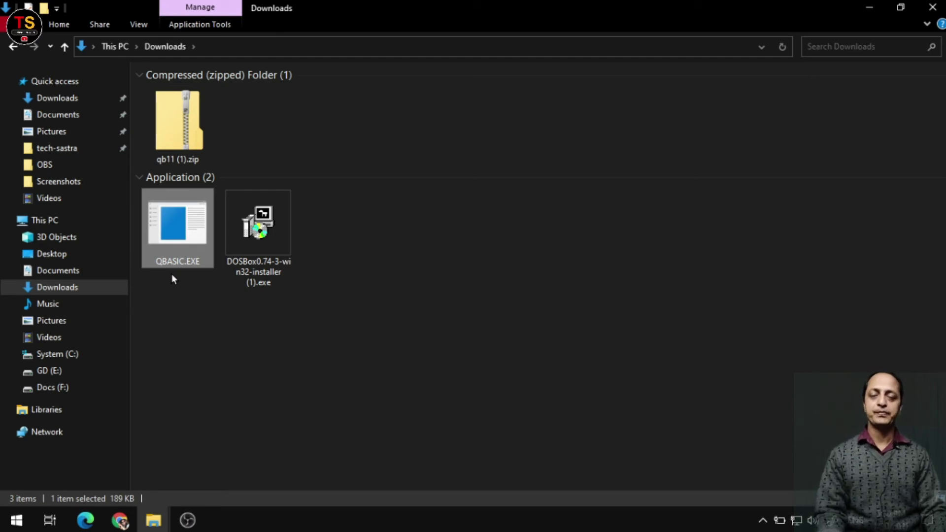
right_click(165, 218)
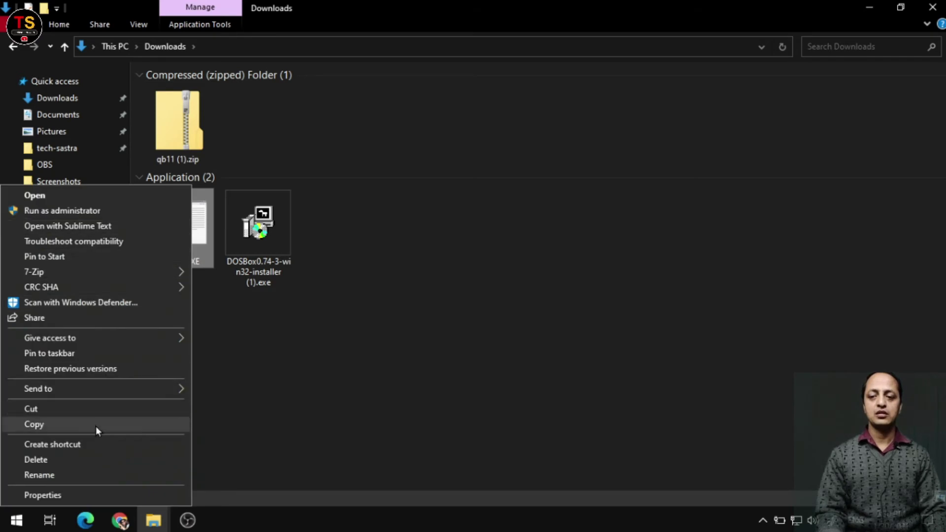
left_click(96, 410)
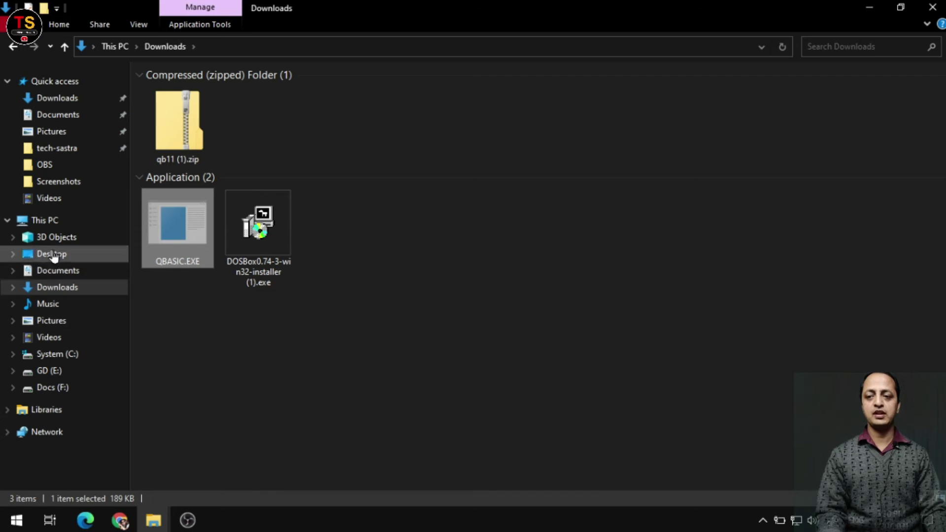
left_click(48, 222)
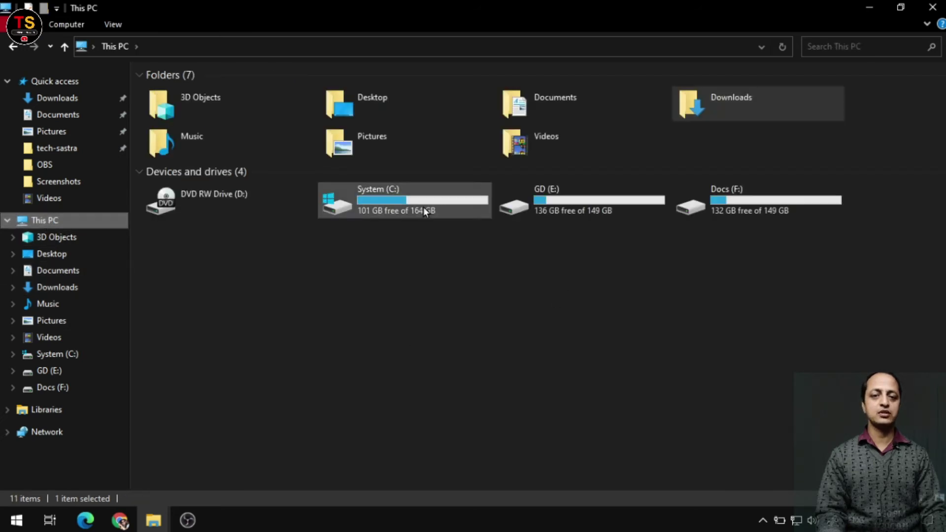
double_click(407, 206)
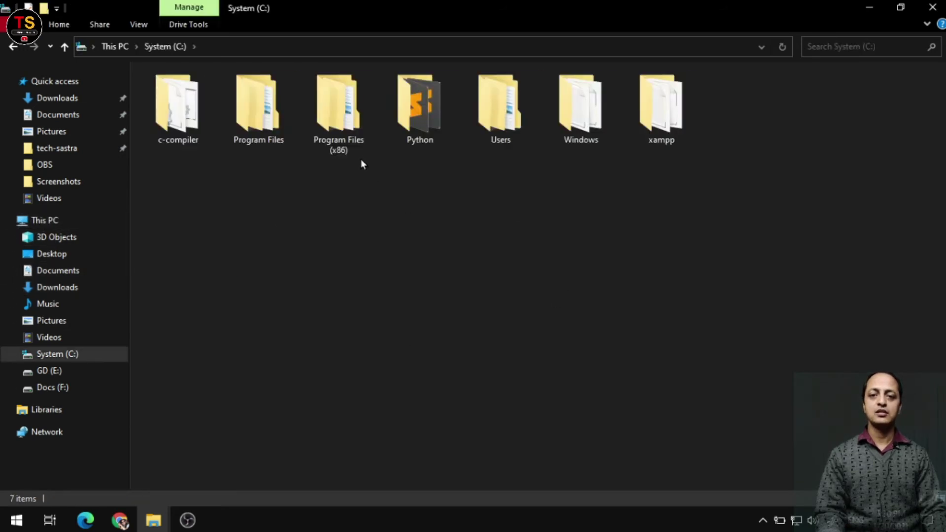
double_click(340, 124)
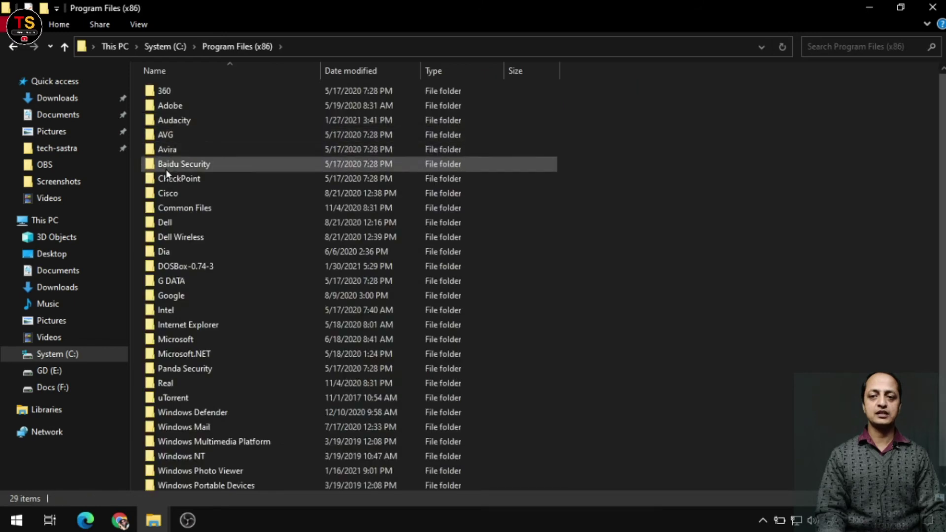
double_click(176, 268)
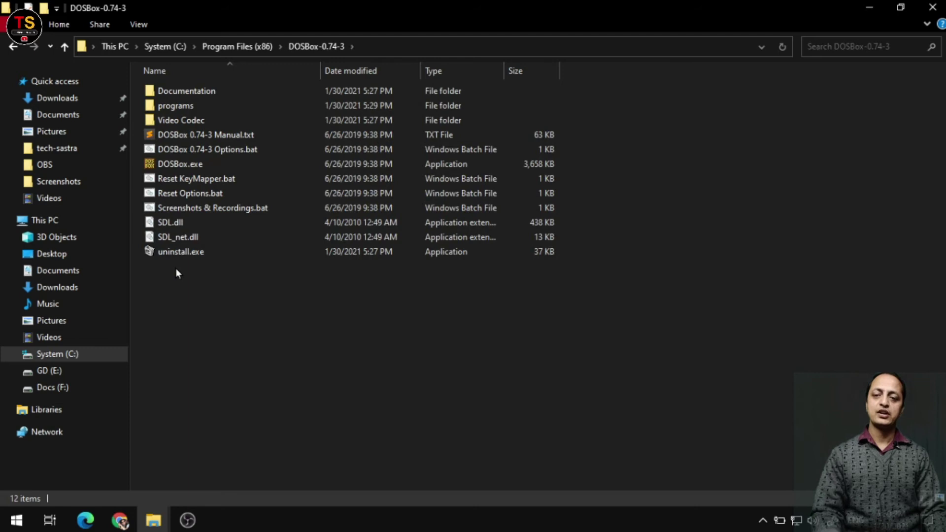
double_click(174, 111)
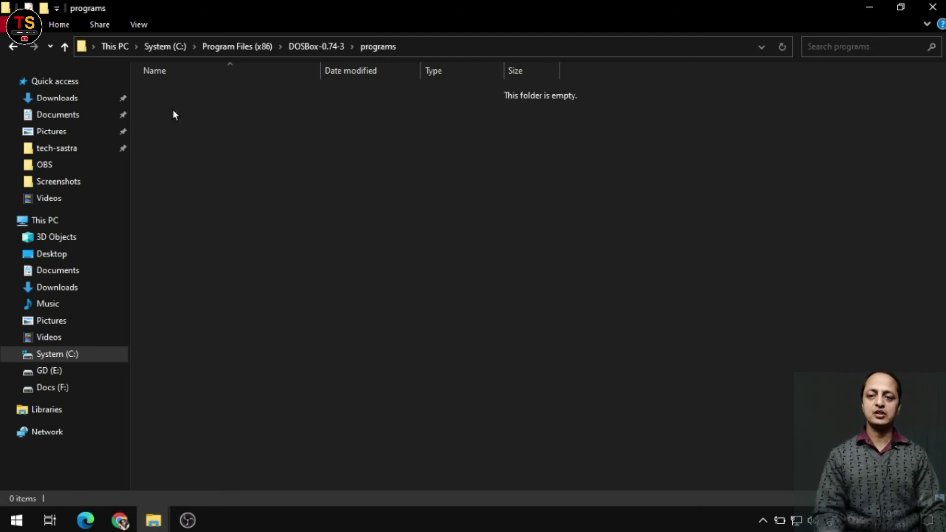
right_click(239, 189)
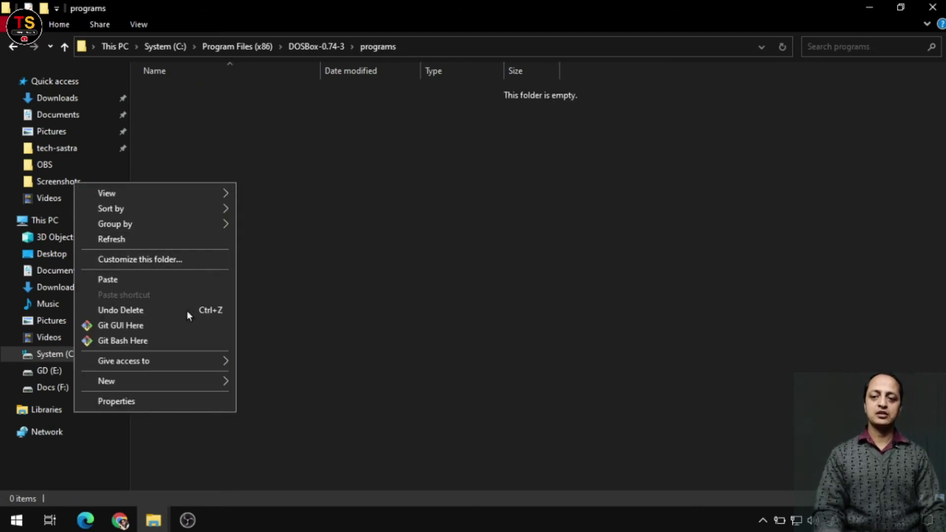
left_click(398, 264)
key("ctrl+v")
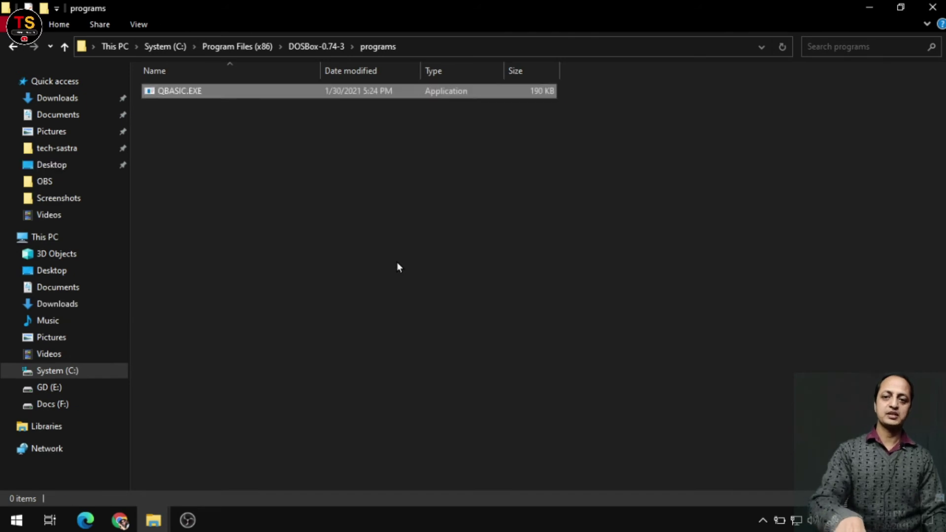
left_click(186, 102)
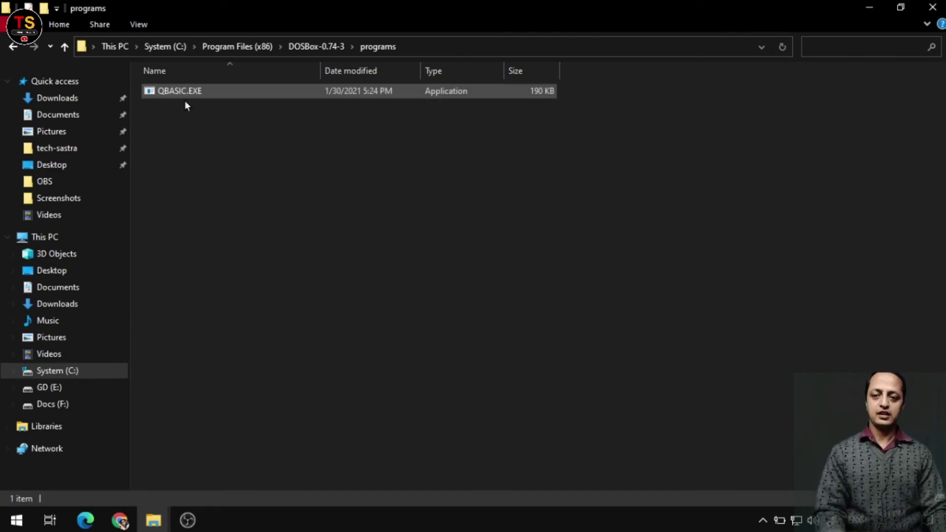
Open the DOSBox configuration file by running DOSBox 0.74-3 Options.bat from the DOSBox-0.74-3 folder, and maximize its window.
left_click(13, 51)
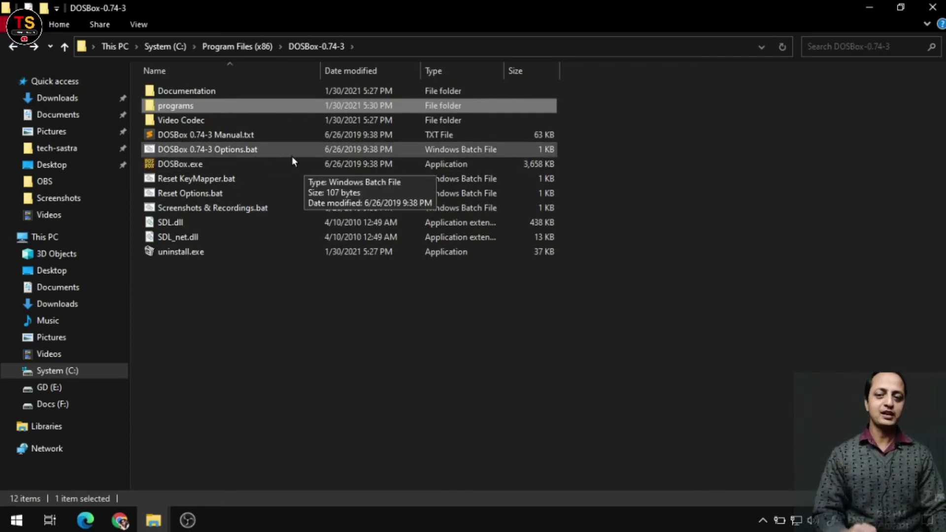
left_click(236, 154)
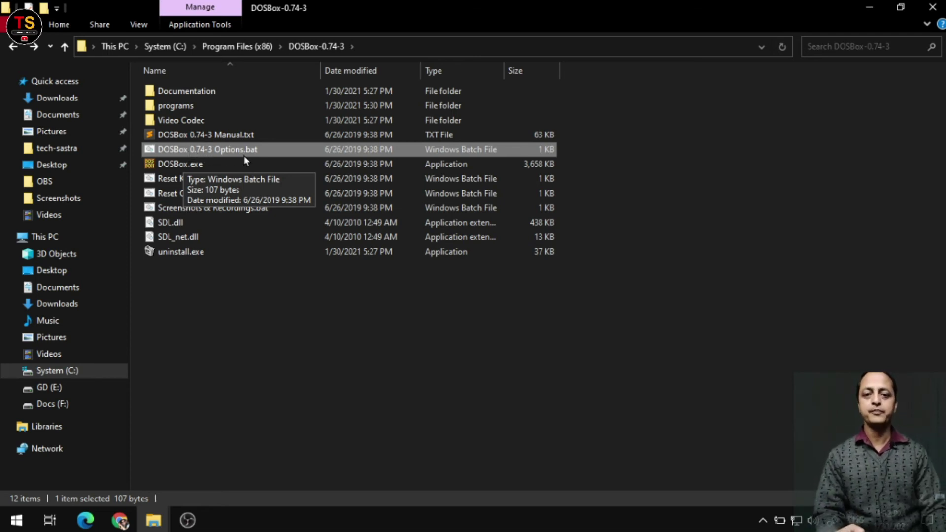
double_click(227, 149)
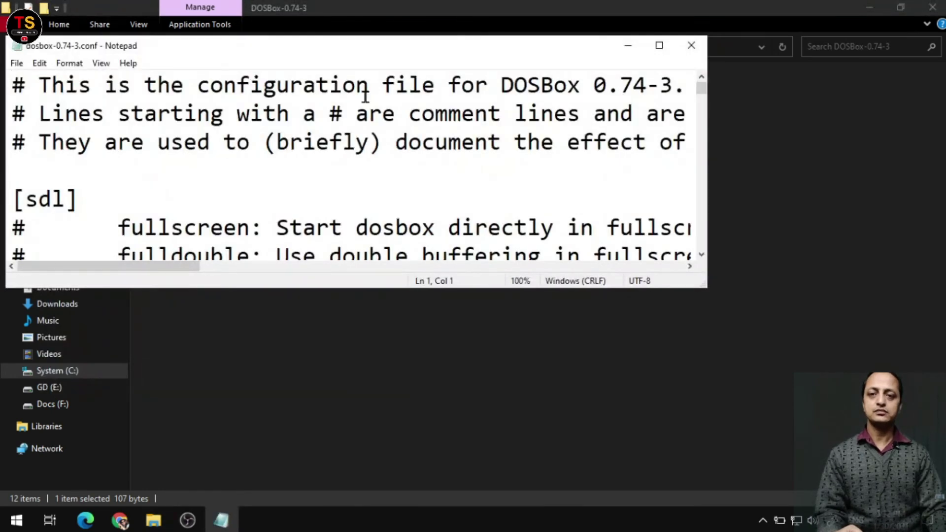
left_click(660, 46)
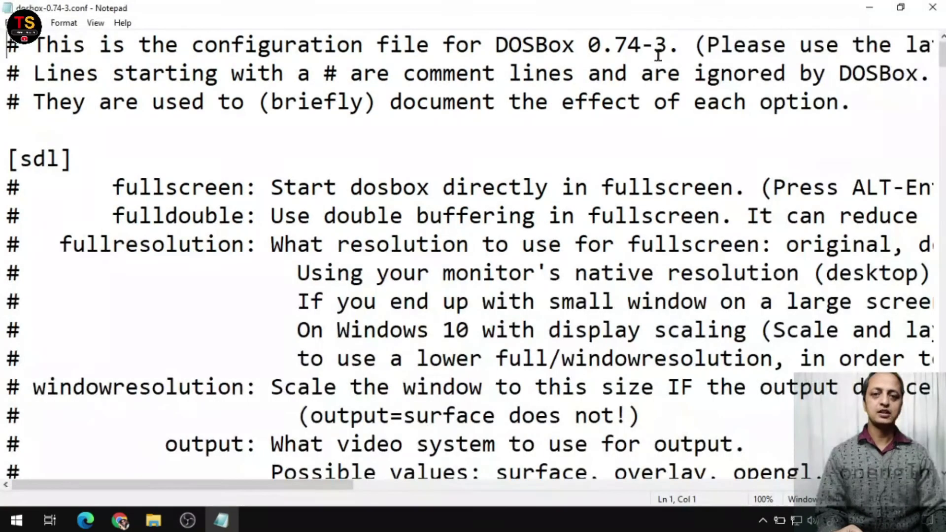
Add the lines "mount c programs" and "c:" at the end of the [autoexec] section and save the configuration file.
scroll(809, 184, "down", 10)
left_click_drag(942, 101, 942, 453)
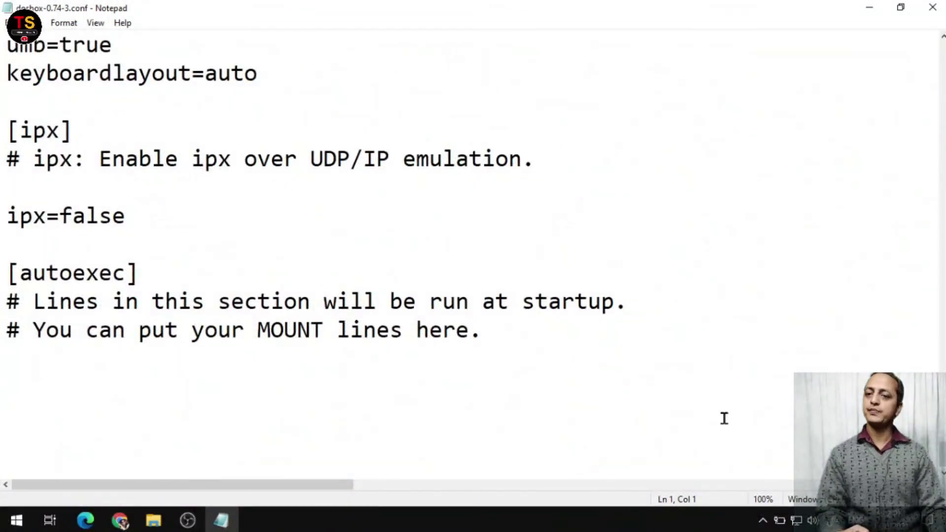
left_click(137, 370)
left_click_drag(18, 272, 125, 279)
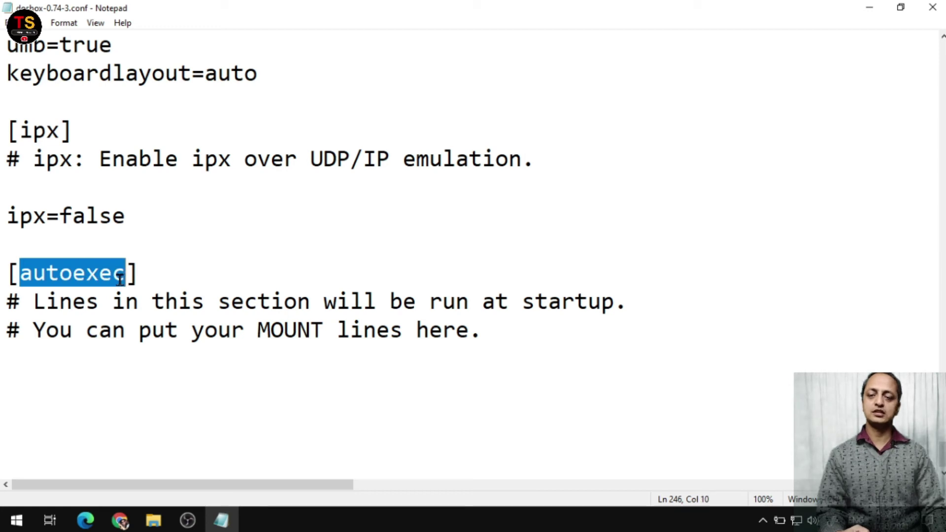
left_click(97, 397)
key("BackSpace")
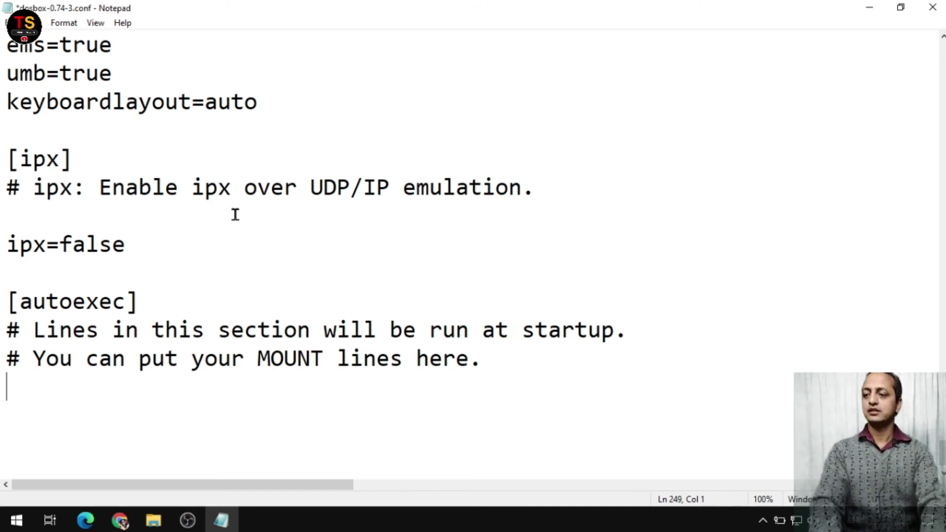
type("mou")
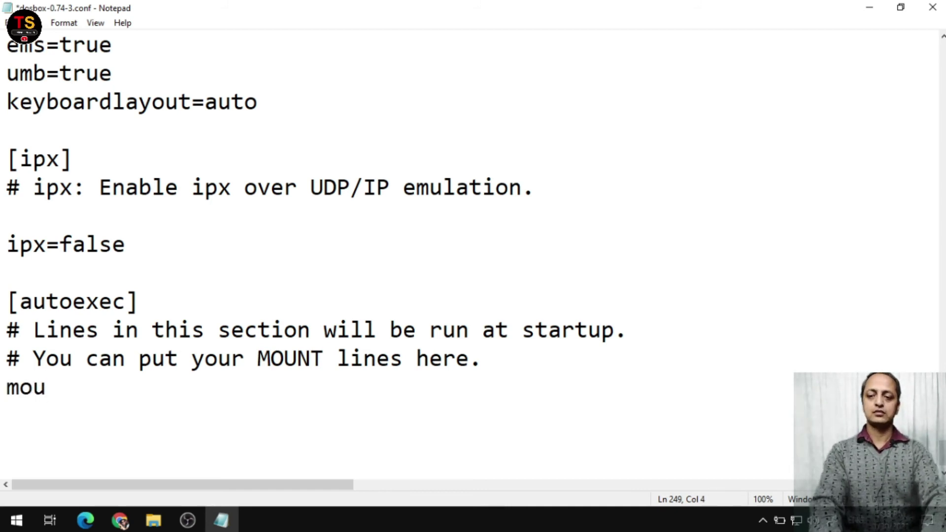
type("nt c programs")
key("Return")
type("c:")
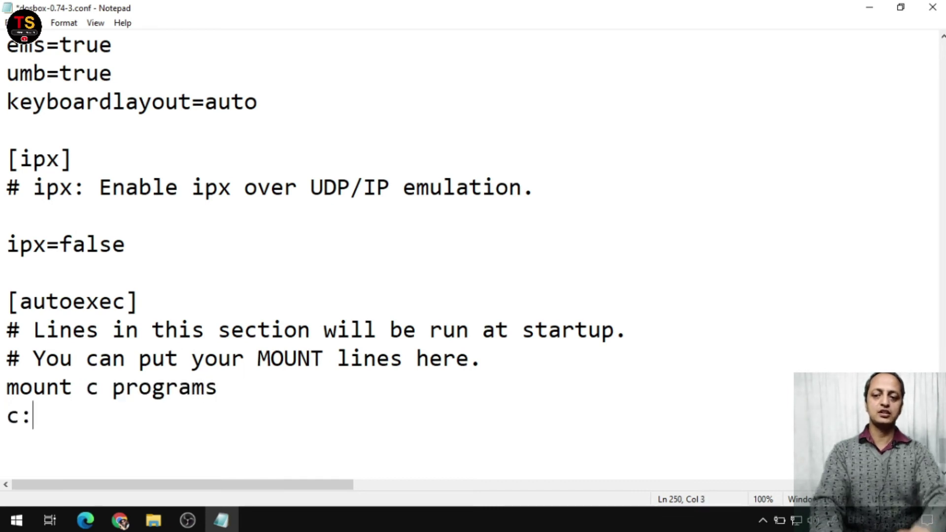
key("Return")
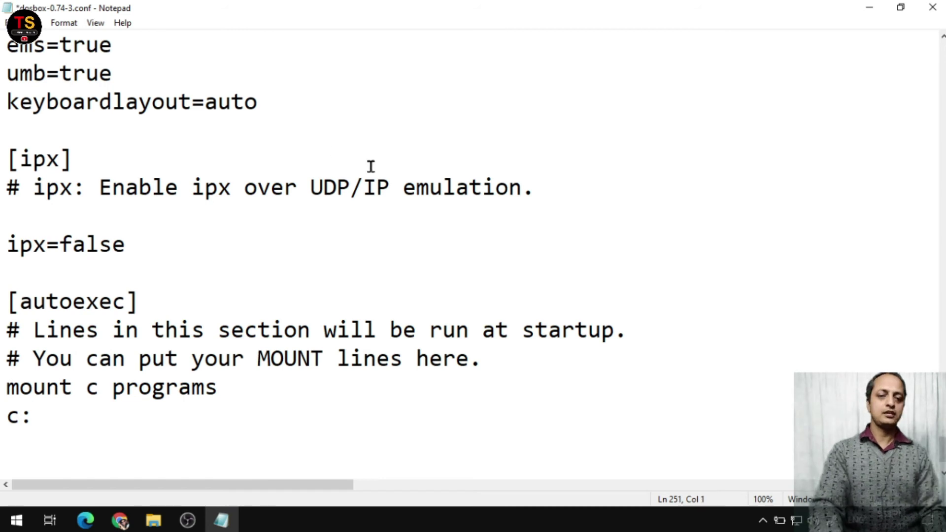
key("ctrl+s")
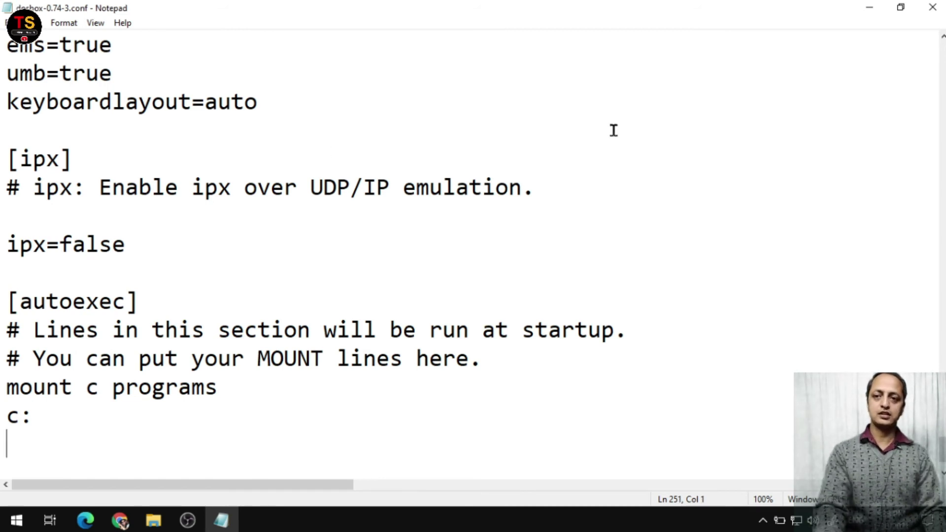